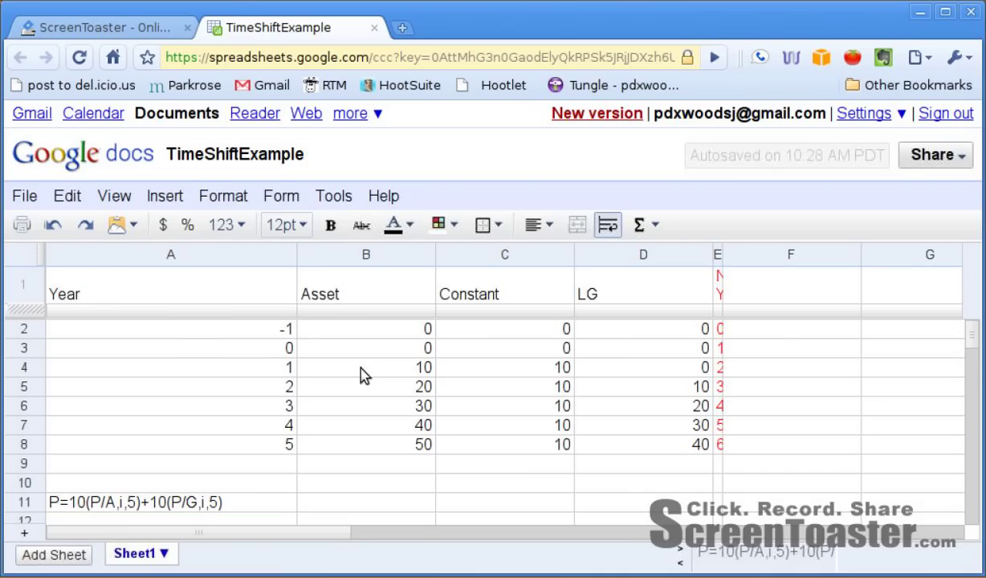
# Step: Review the Asset values for years 0 through 5, from 10 up to 50
pyautogui.click(356, 392)
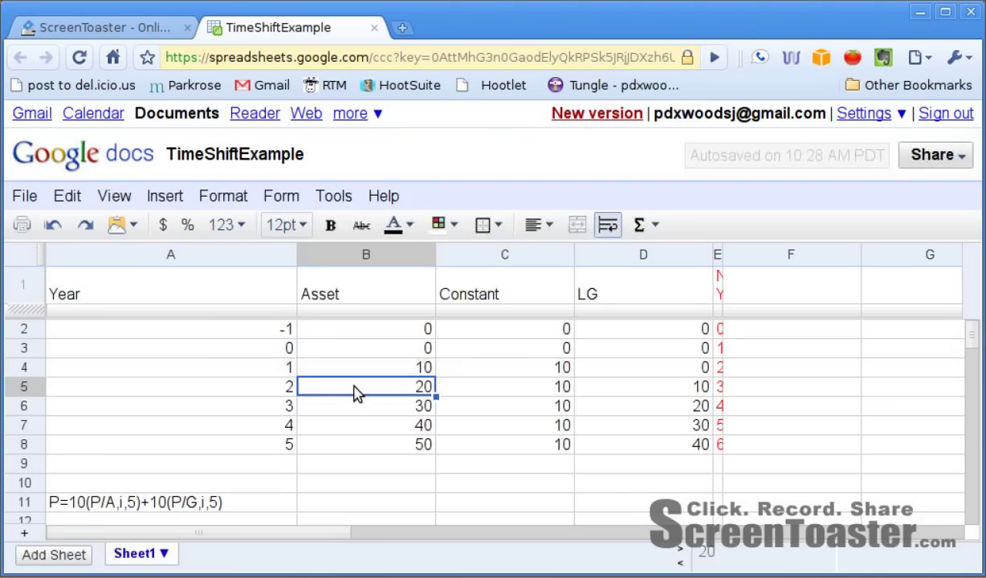
pyautogui.press('Down')
pyautogui.press('Down')
pyautogui.press('Down')
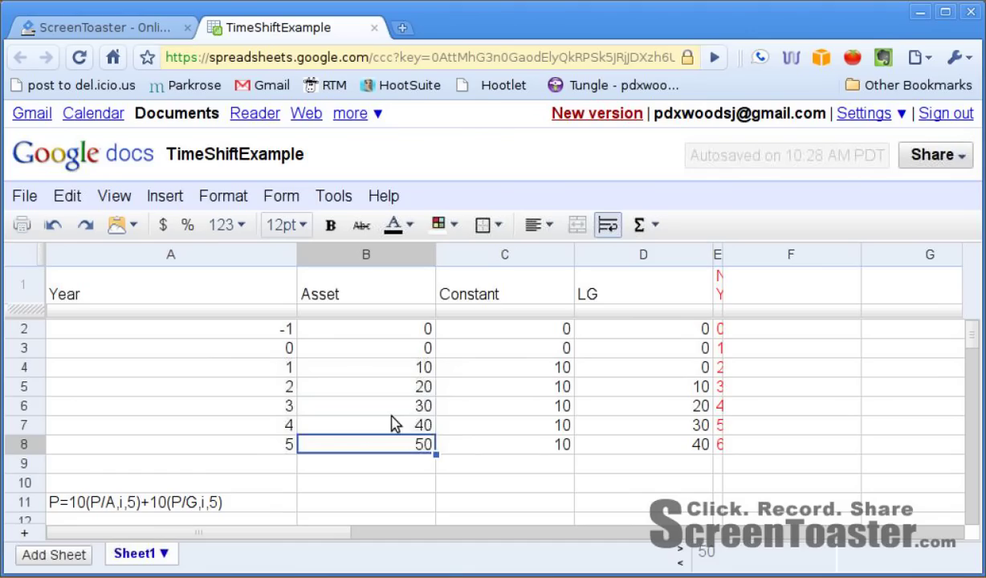
pyautogui.click(367, 358)
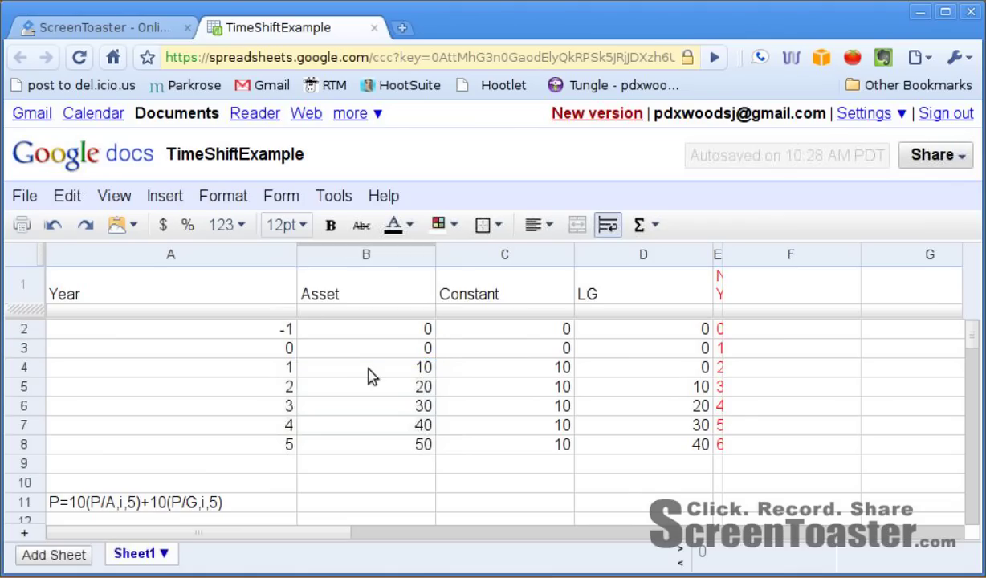
pyautogui.click(369, 370)
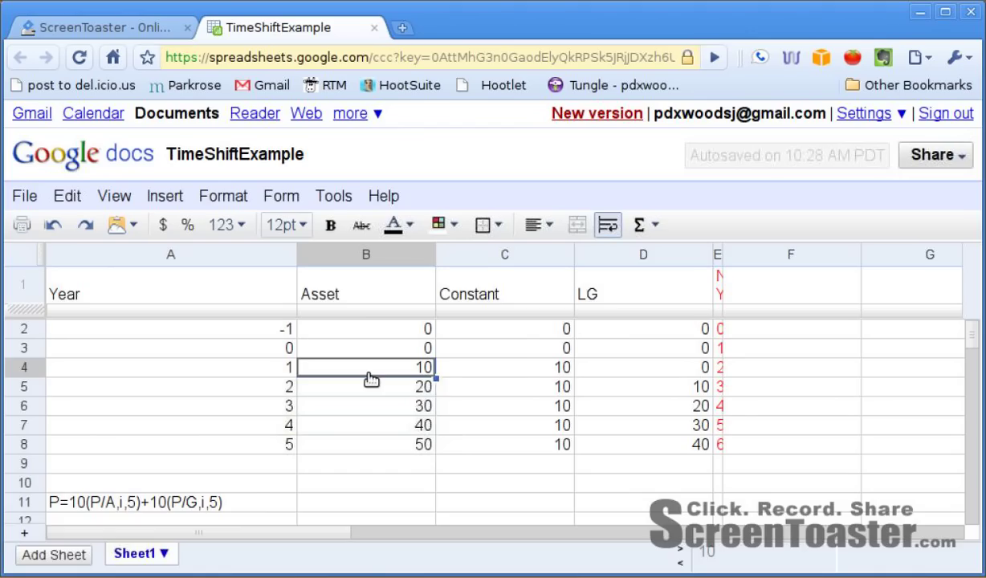
# Step: Check the Constant values of 10 and the LG values 0–40 for years 1–5
pyautogui.press('Tab')
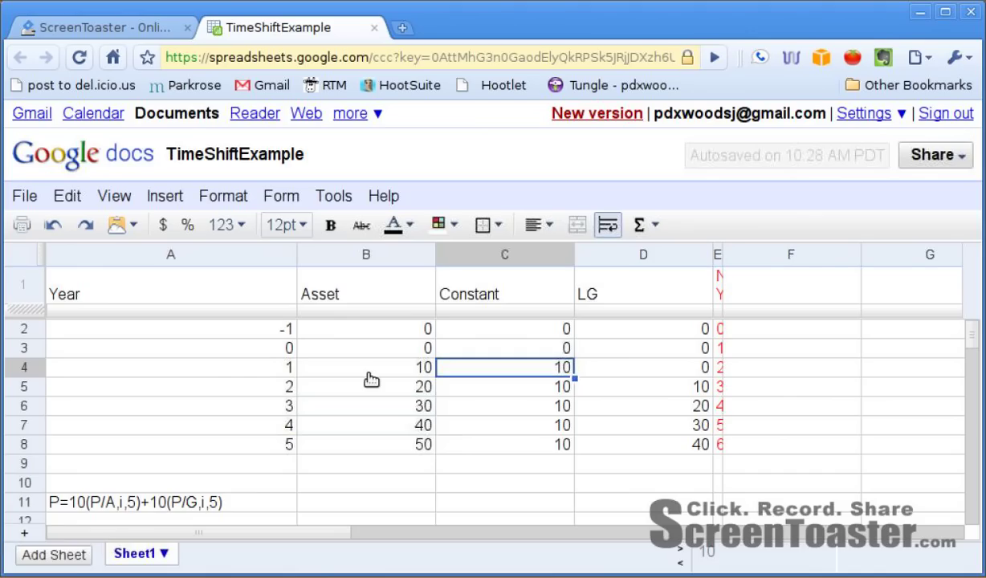
pyautogui.press('Down')
pyautogui.press('Down')
pyautogui.press('Down')
pyautogui.press('Down')
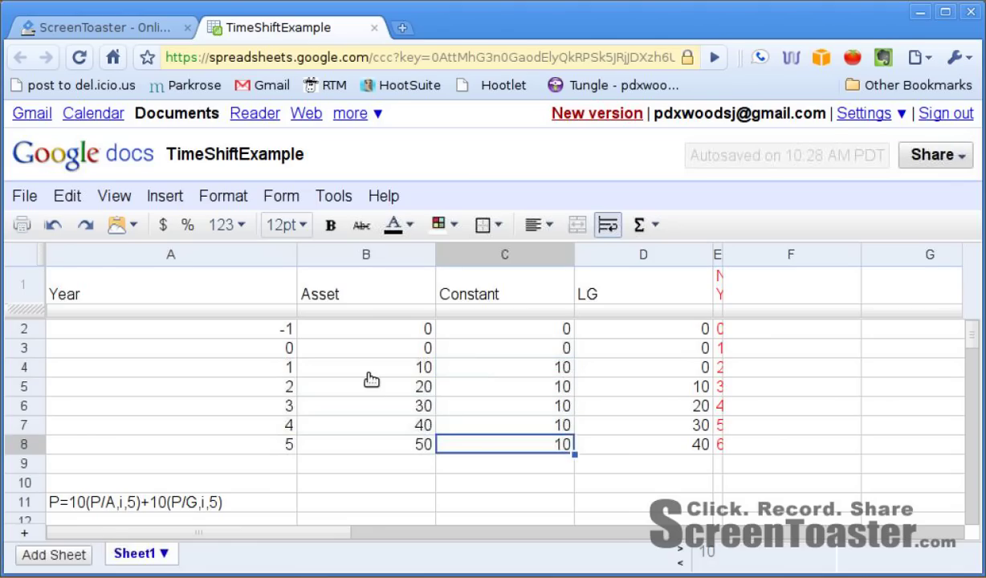
pyautogui.press('Up')
pyautogui.press('Up')
pyautogui.press('Up')
pyautogui.press('Up')
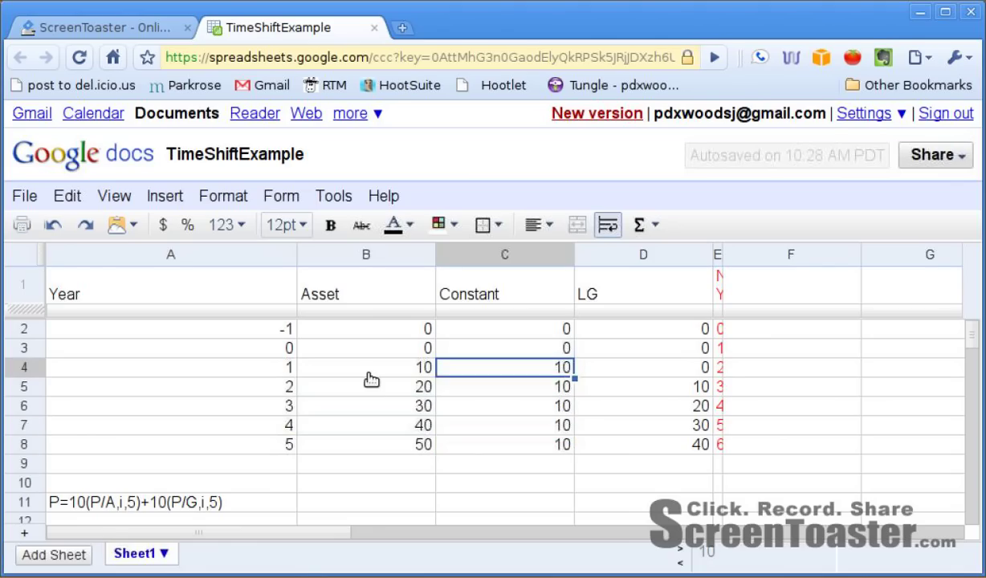
pyautogui.press('Right')
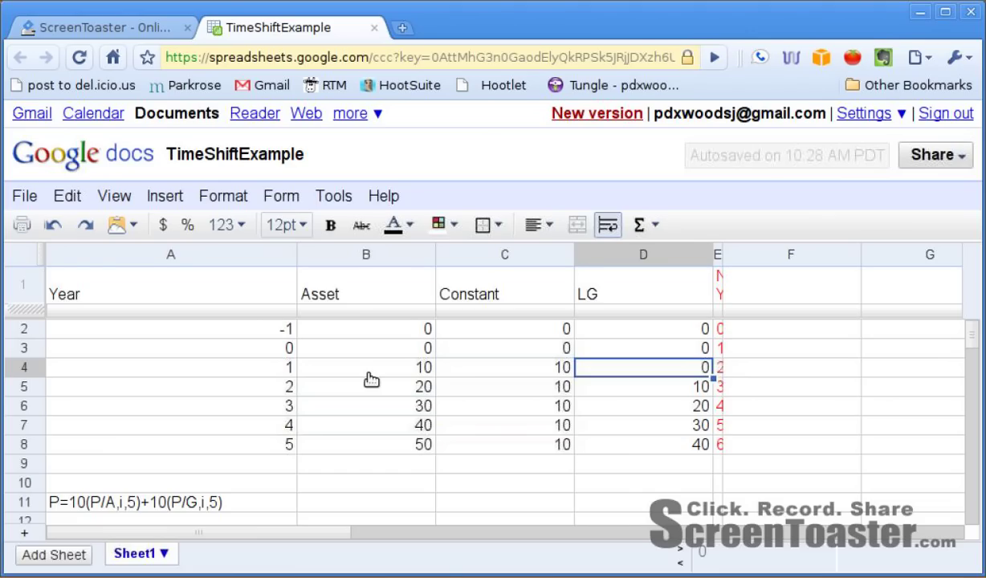
pyautogui.press('Down')
pyautogui.press('Down')
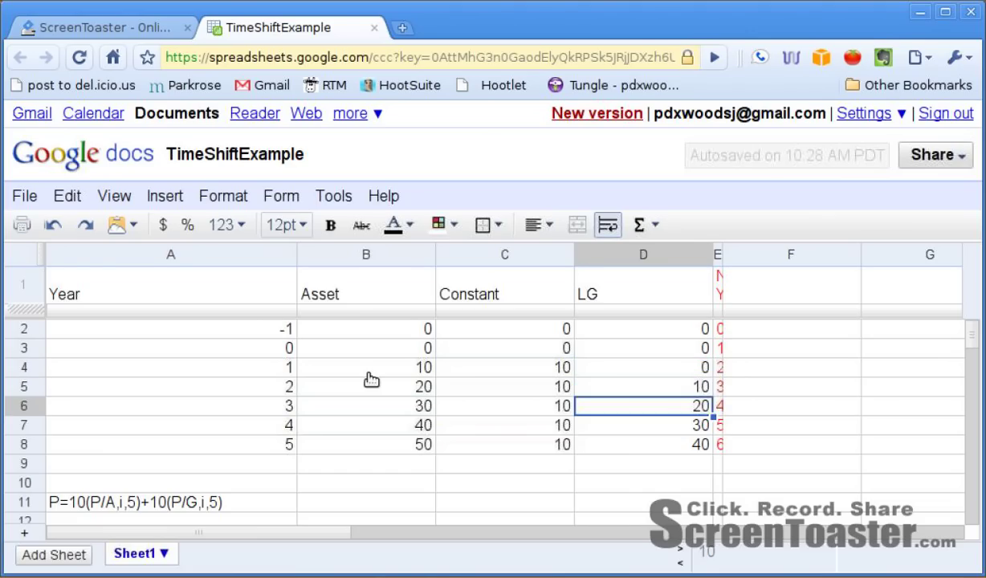
pyautogui.press('Down')
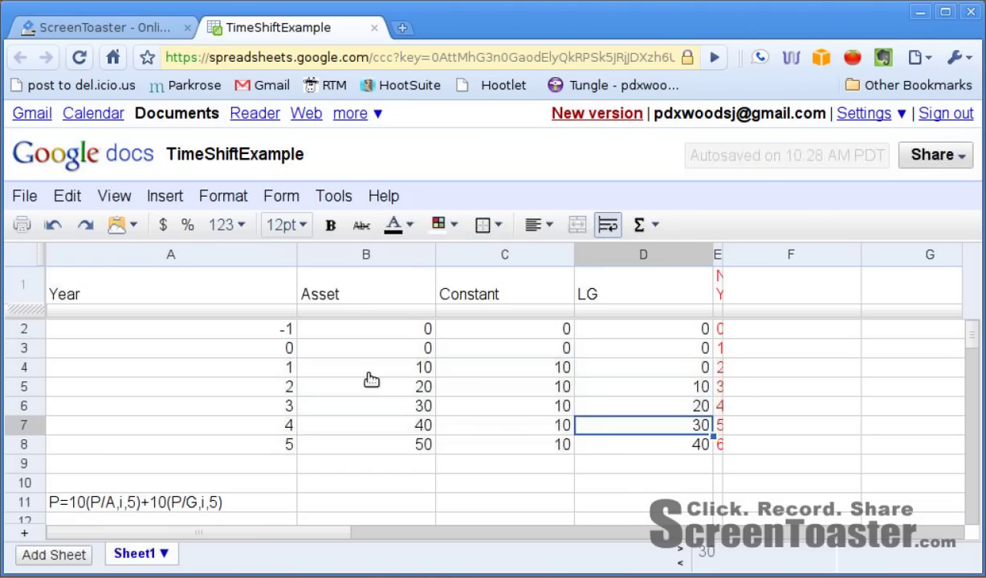
pyautogui.press('Down')
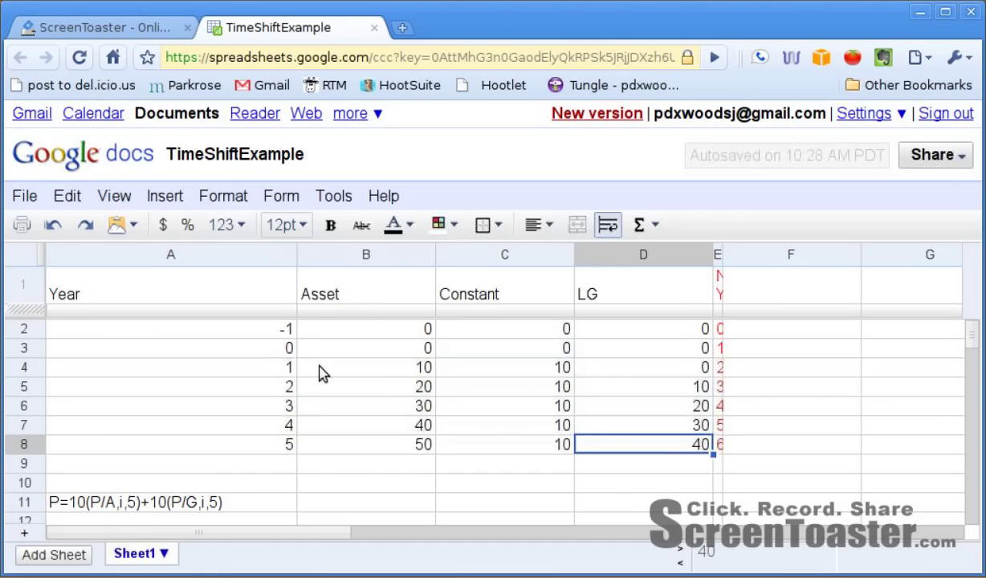
# Step: Compare the A11 formula P=10(P/A,i,5)+10(P/G,i,5) with the Constant column values
pyautogui.click(255, 504)
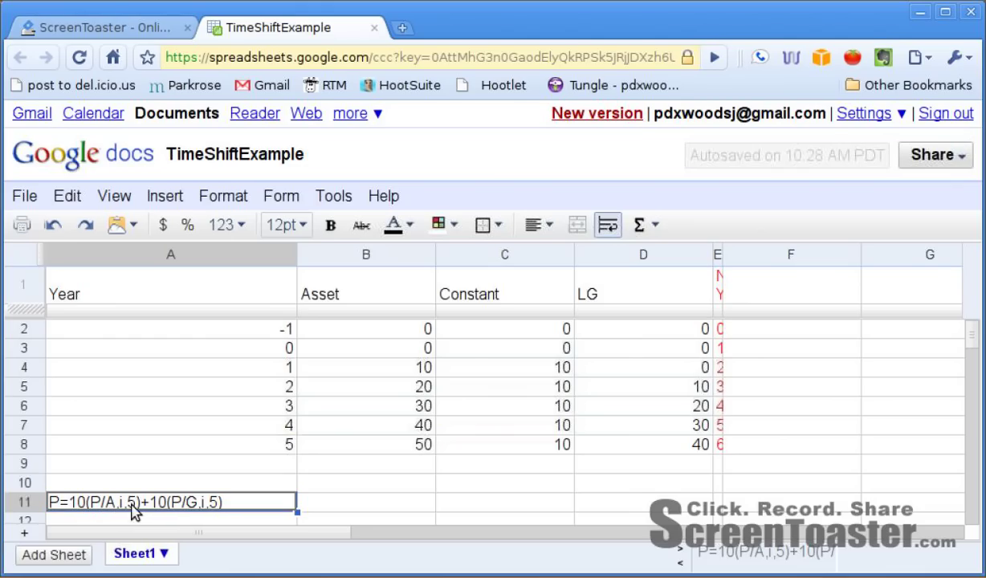
pyautogui.click(486, 371)
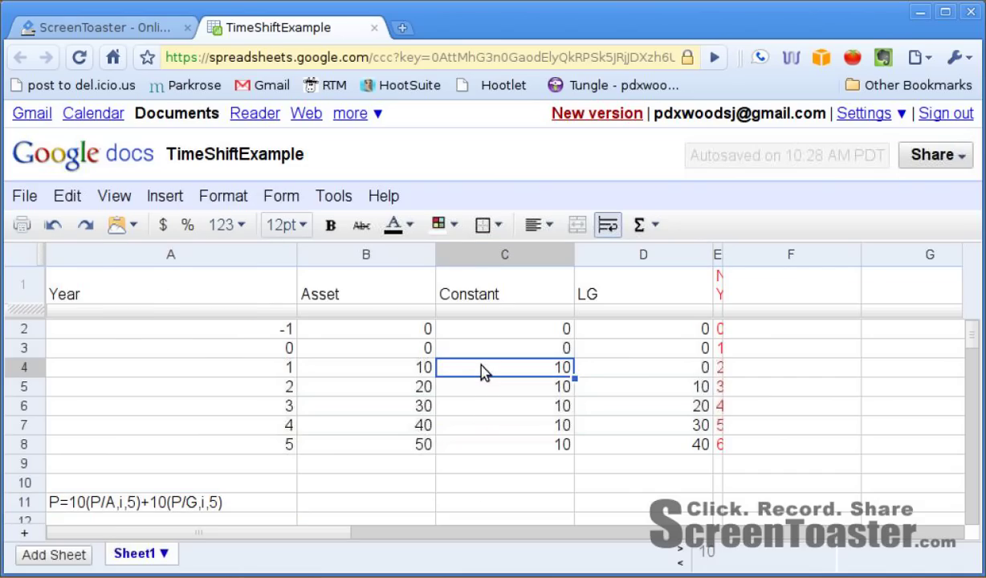
pyautogui.press('Down')
pyautogui.press('Down')
pyautogui.press('Down')
pyautogui.press('Down')
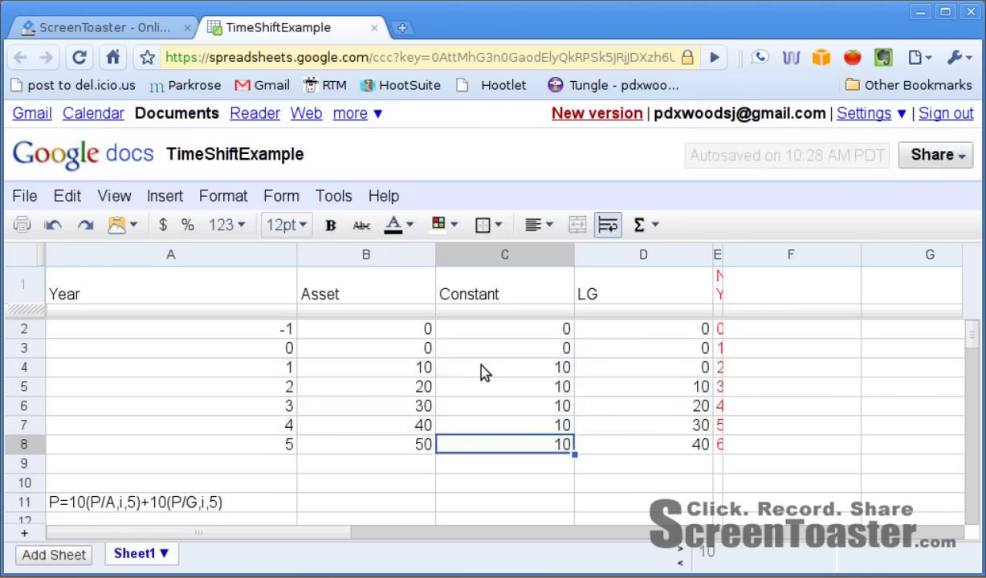
pyautogui.click(133, 510)
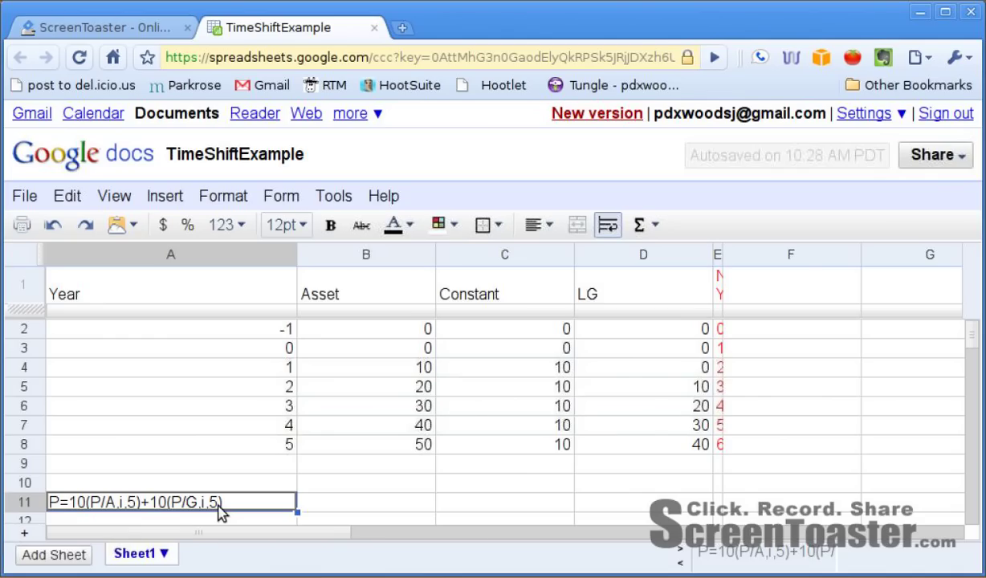
# Step: Recheck the LG values for years 2–5, ending on the formula in A11
pyautogui.click(649, 395)
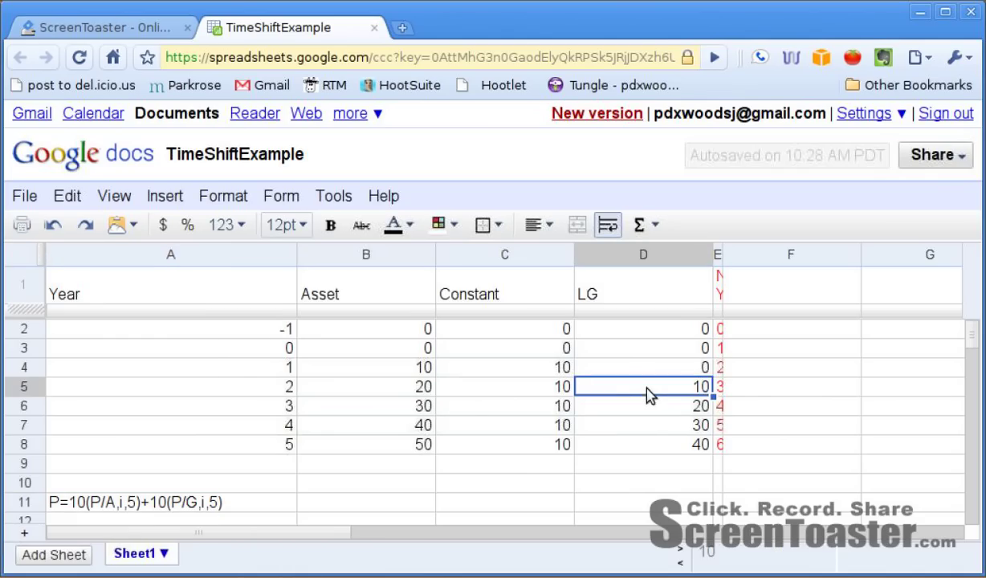
pyautogui.press('Down')
pyautogui.press('Down')
pyautogui.press('Down')
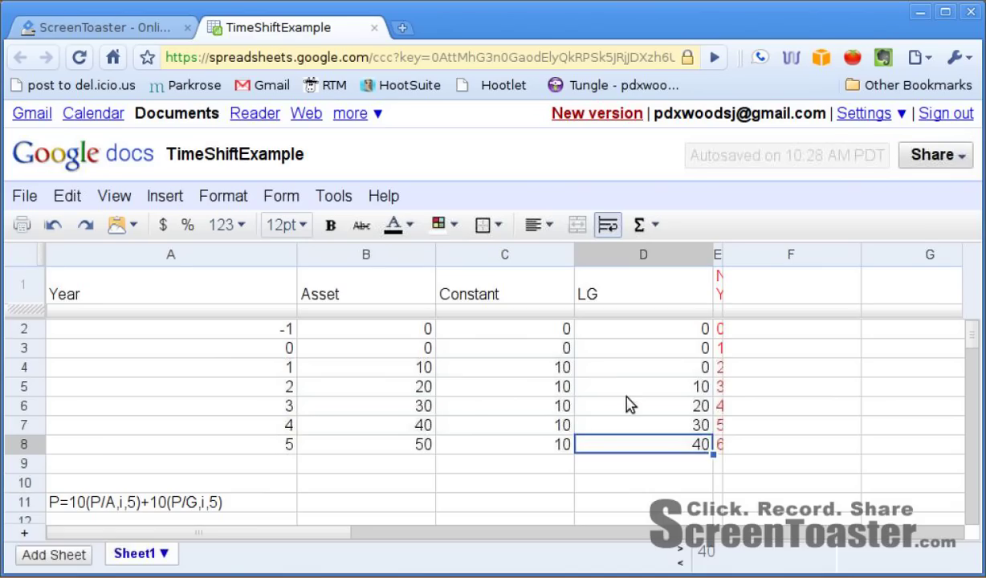
pyautogui.press('Down')
pyautogui.press('Down')
pyautogui.press('Left')
pyautogui.press('Left')
pyautogui.press('Left')
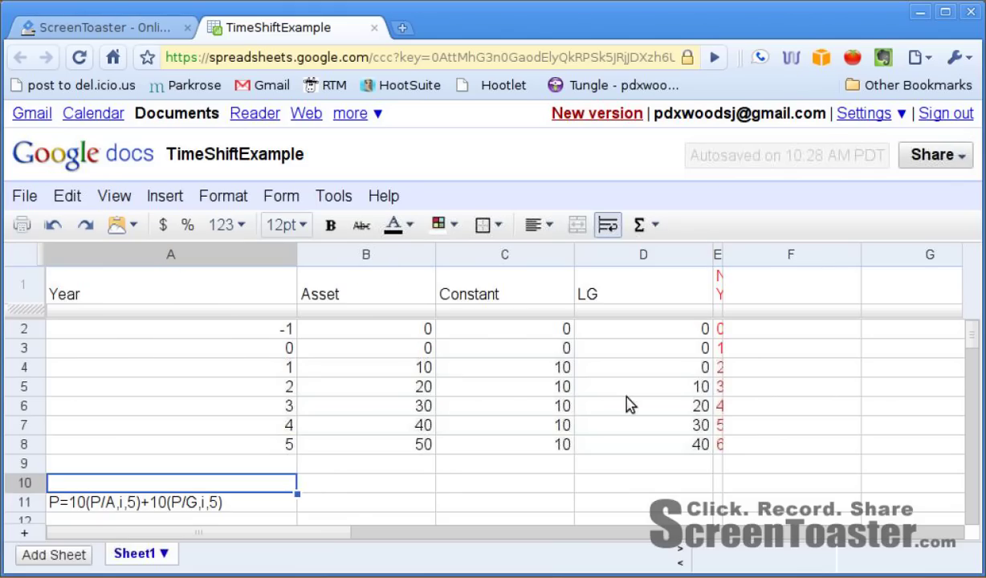
pyautogui.press('Down')
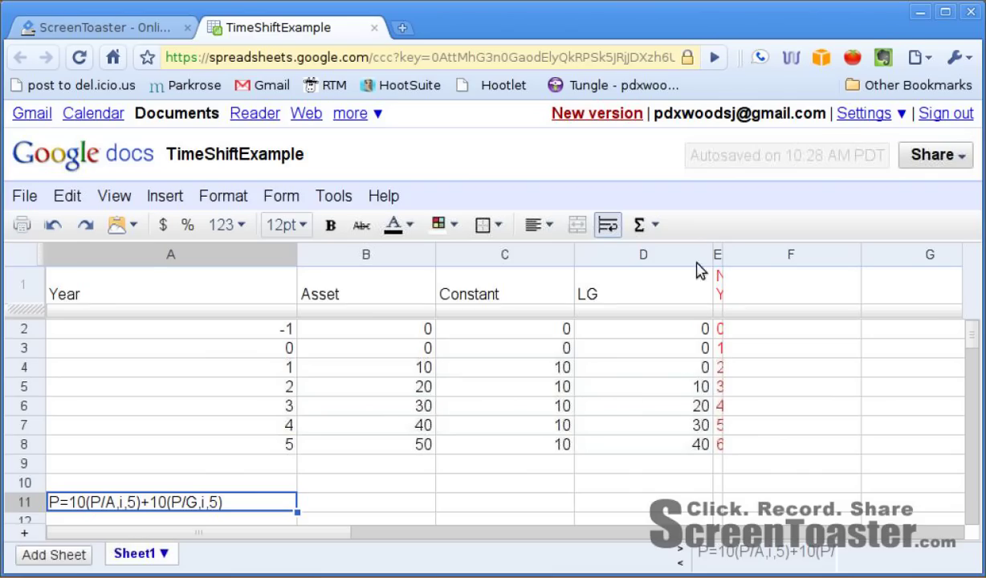
# Step: Select columns C and D (Constant and LG) and shrink both to slivers
pyautogui.click(586, 255)
pyautogui.moveTo(586, 255); pyautogui.dragTo(563, 252)
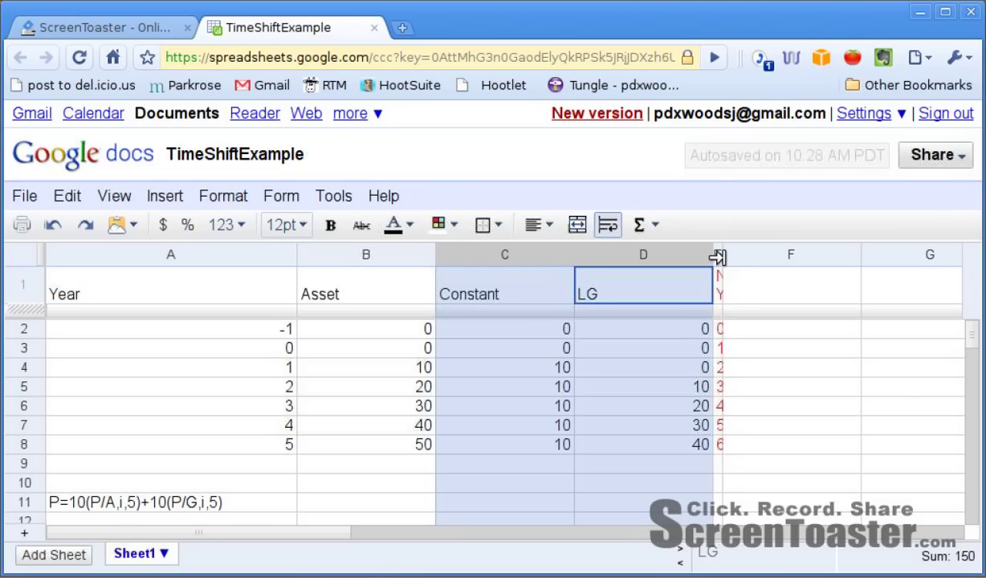
pyautogui.moveTo(717, 256); pyautogui.dragTo(455, 257)
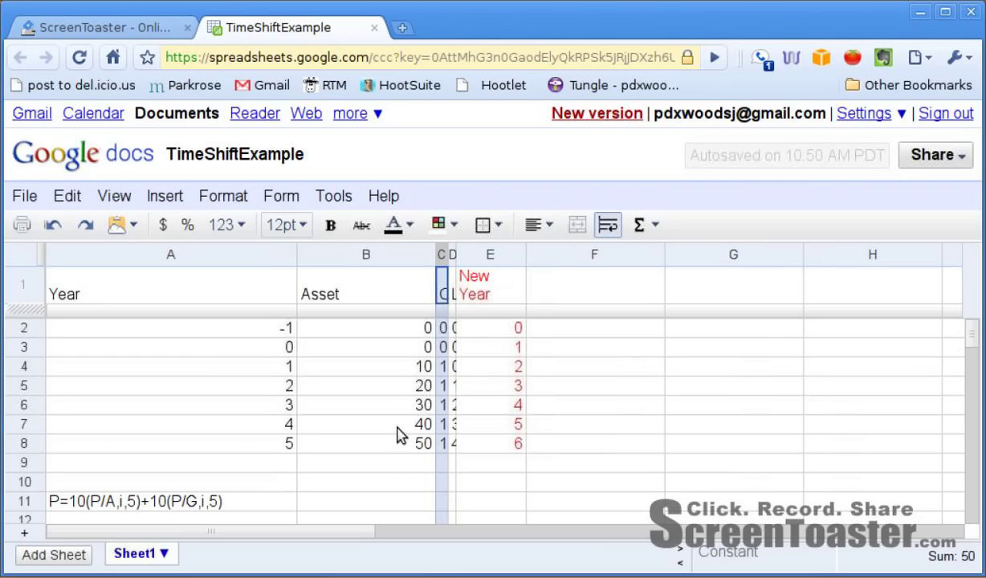
pyautogui.click(337, 466)
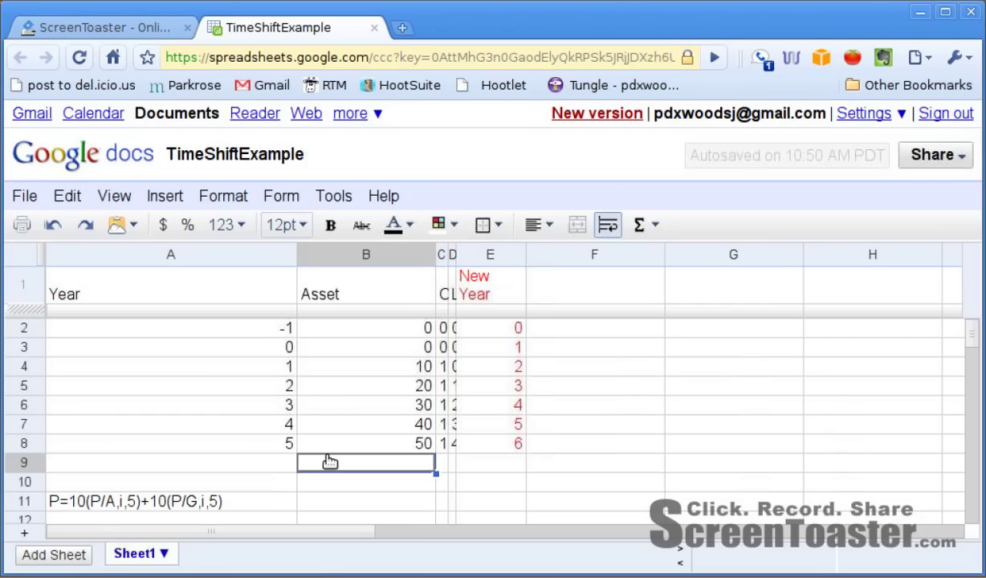
pyautogui.scroll(-1, 326, 463)
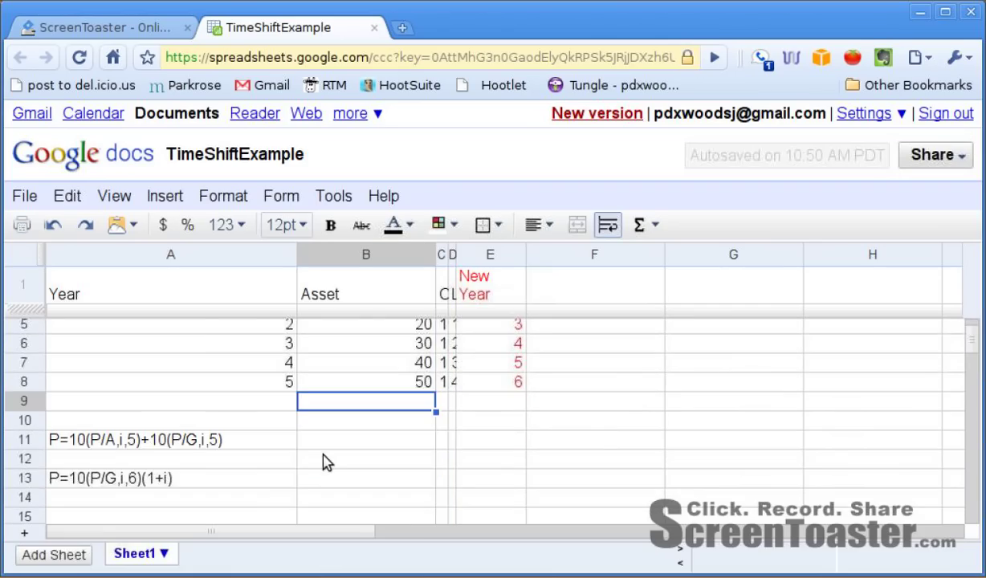
pyautogui.scroll(1, 326, 462)
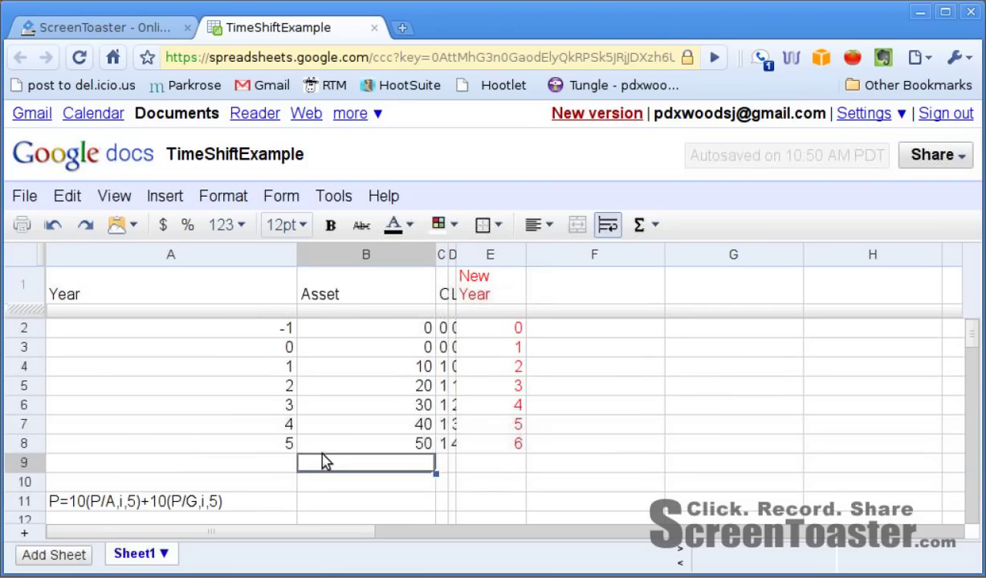
pyautogui.scroll(-1, 326, 463)
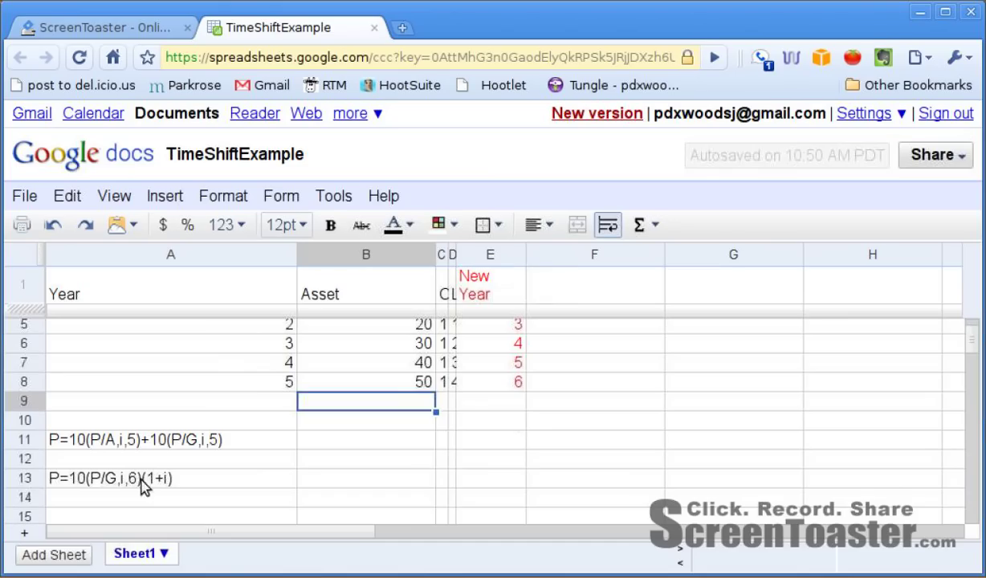
pyautogui.scroll(1, 429, 401)
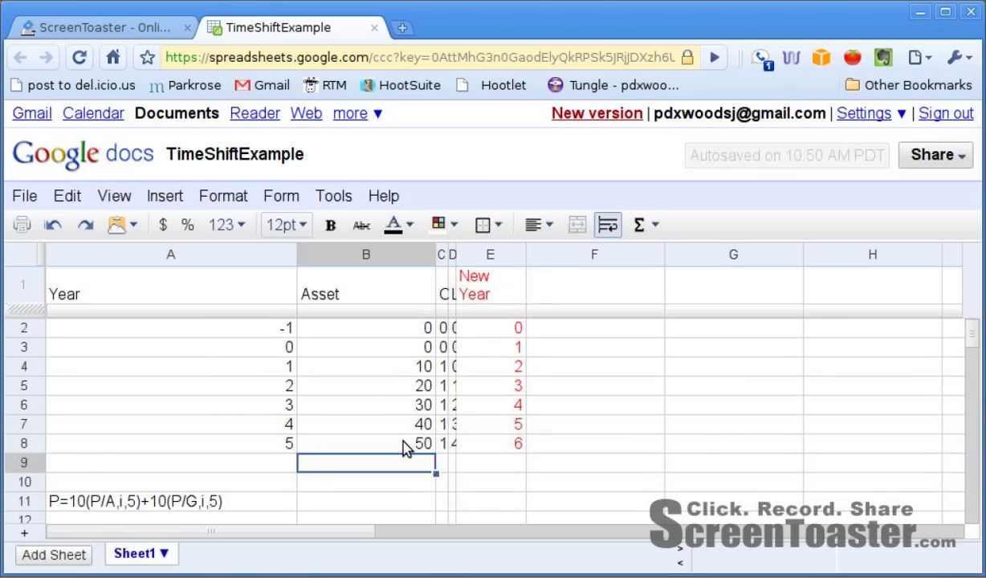
pyautogui.scroll(-1, 271, 453)
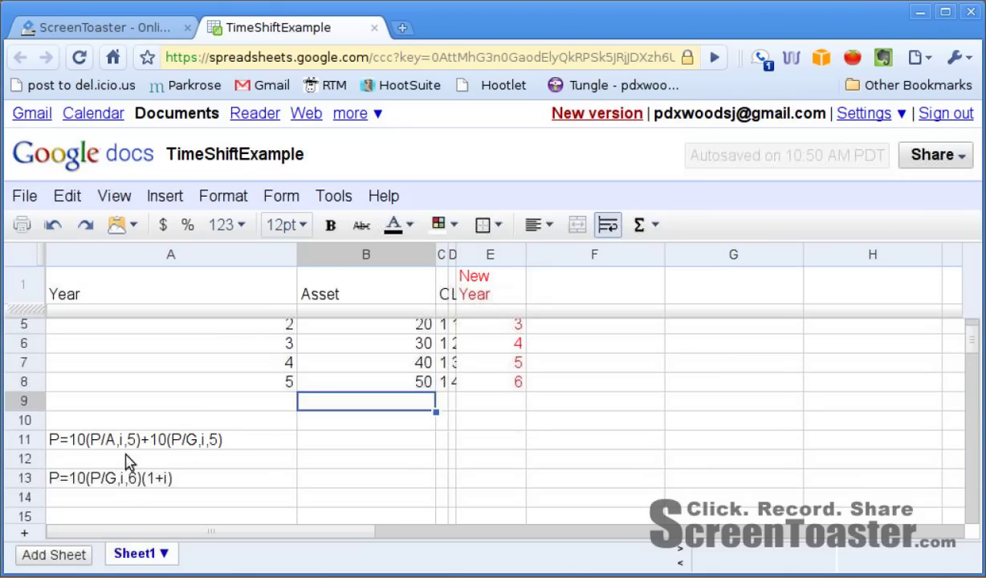
pyautogui.scroll(1, 415, 387)
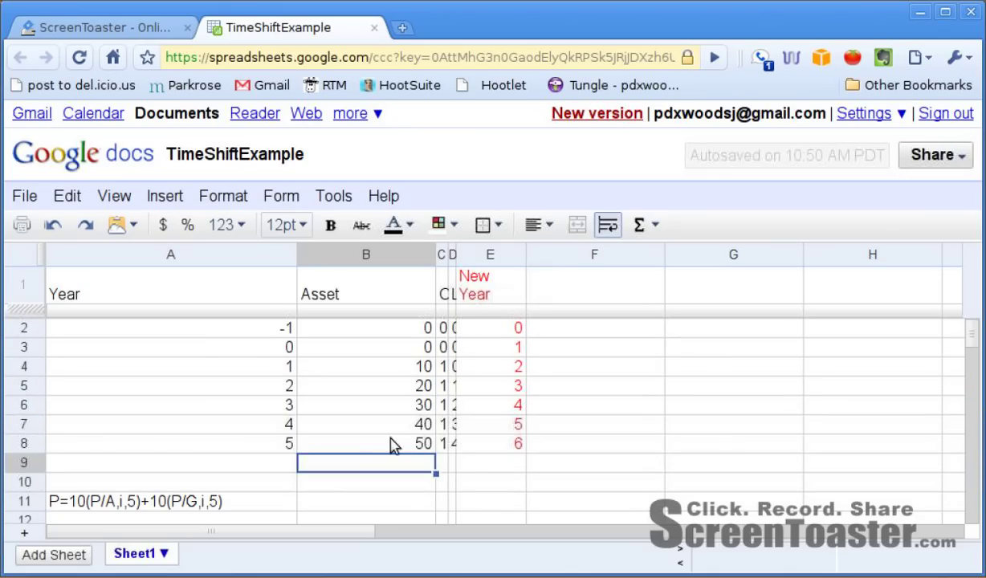
pyautogui.click(413, 329)
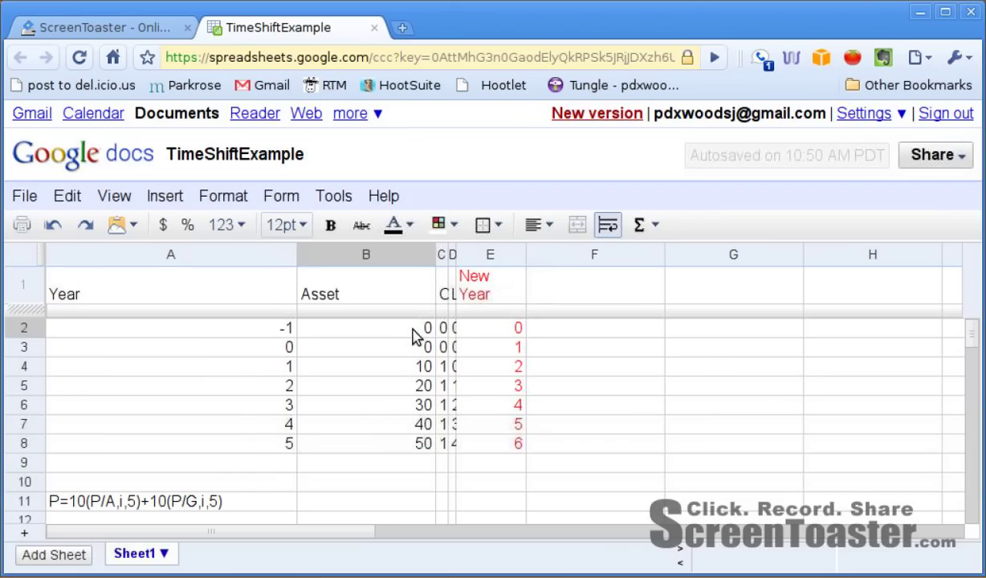
pyautogui.click(505, 331)
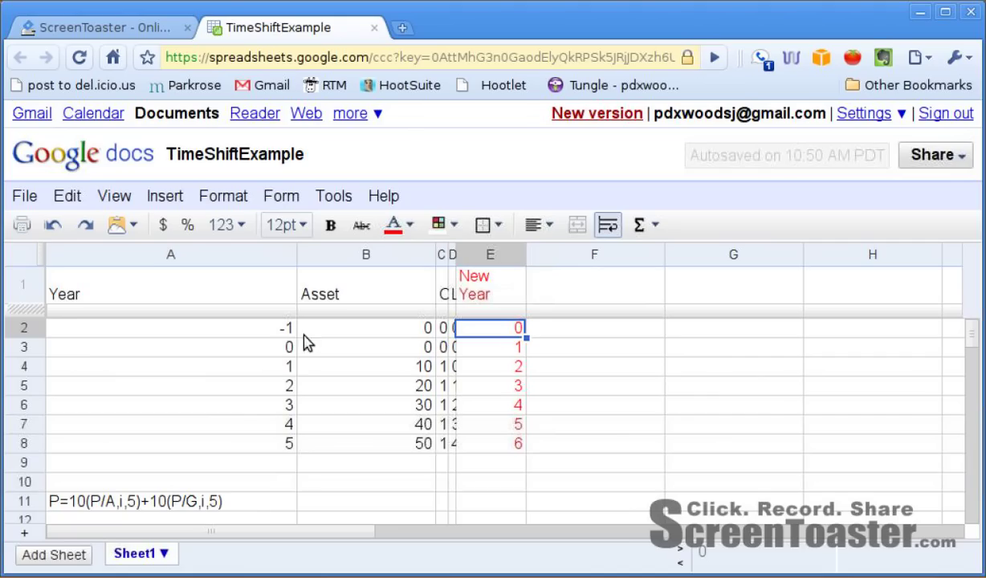
pyautogui.click(266, 353)
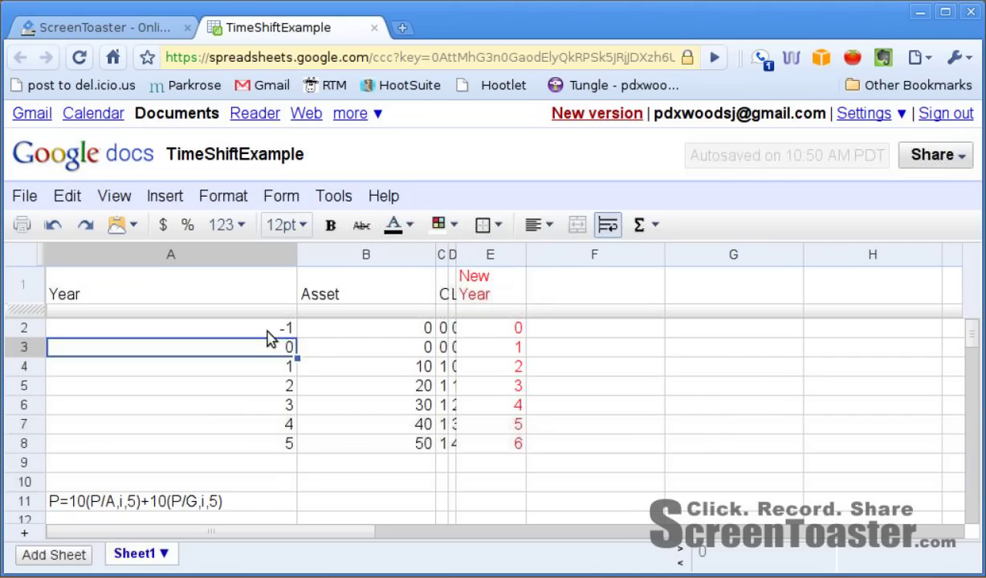
pyautogui.click(266, 332)
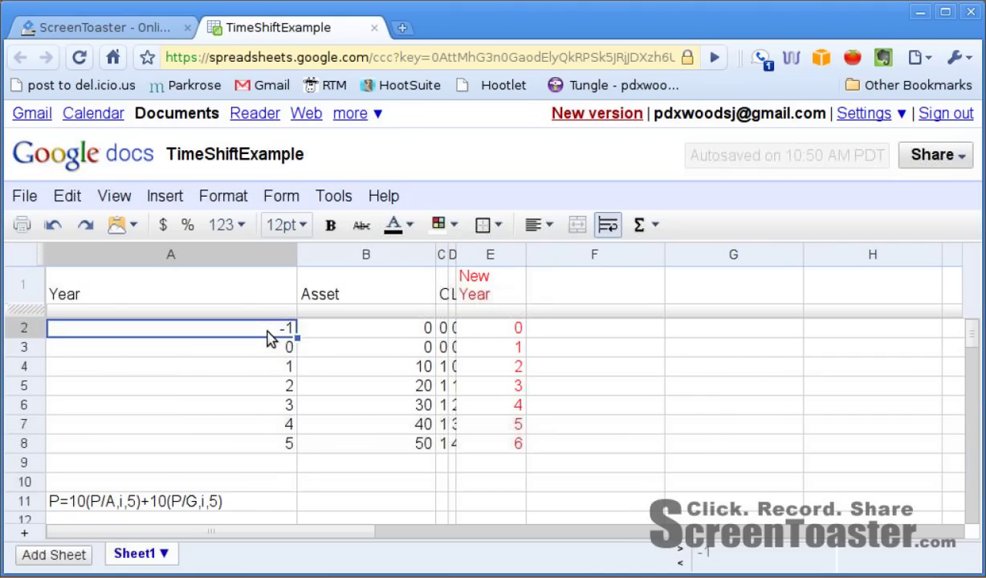
pyautogui.press('Down')
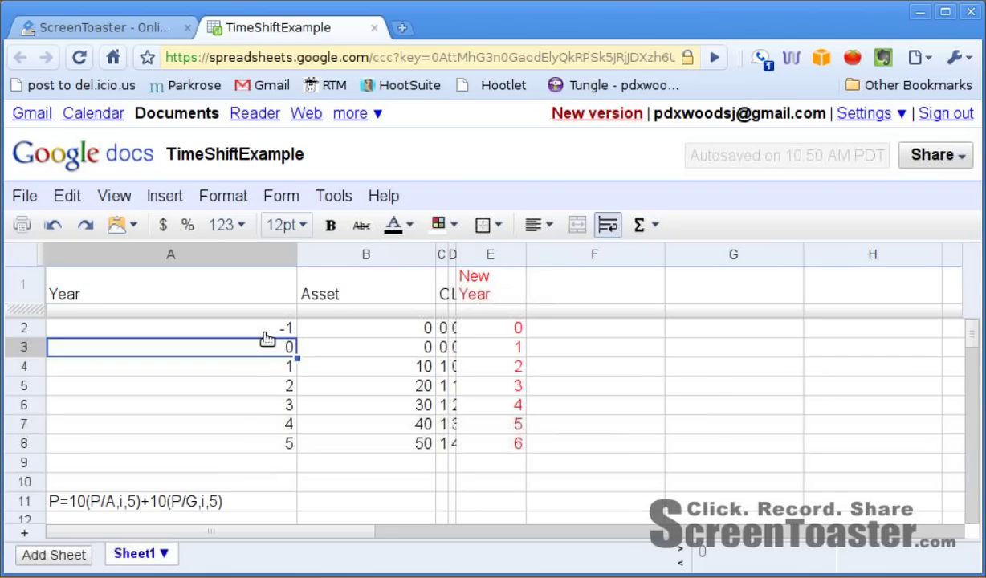
pyautogui.press('Down')
pyautogui.press('Down')
pyautogui.press('Down')
pyautogui.press('Down')
pyautogui.press('Down')
pyautogui.press('Down')
pyautogui.press('Down')
pyautogui.press('Down')
pyautogui.press('Down')
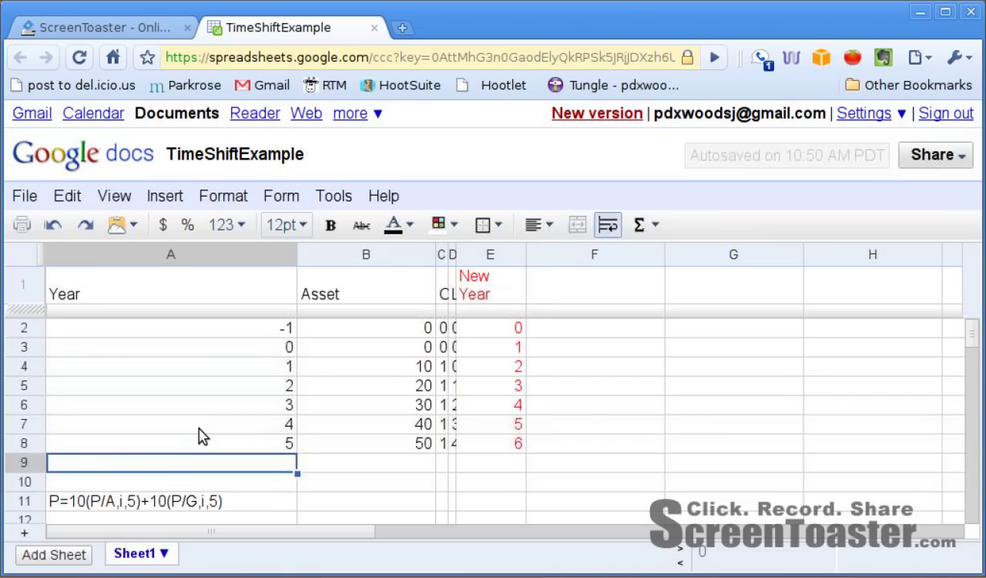
pyautogui.press('Down')
pyautogui.press('Down')
pyautogui.press('Up')
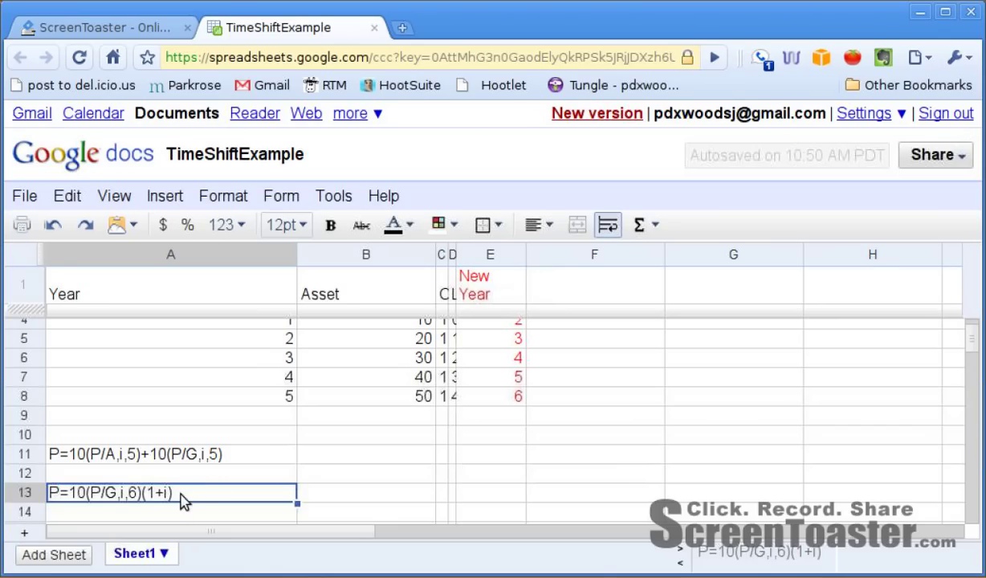
pyautogui.press('Up')
pyautogui.press('Up')
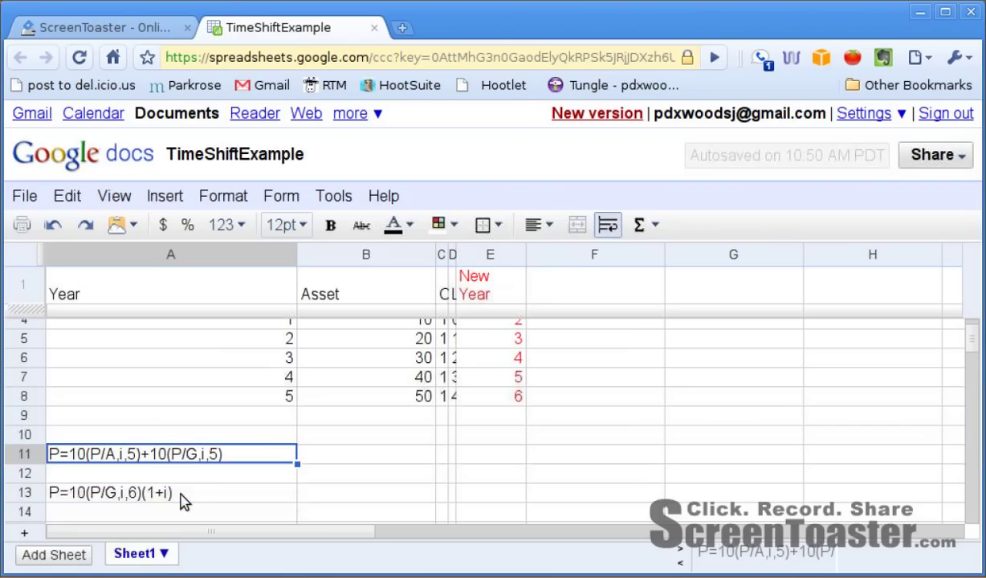
pyautogui.click(183, 499)
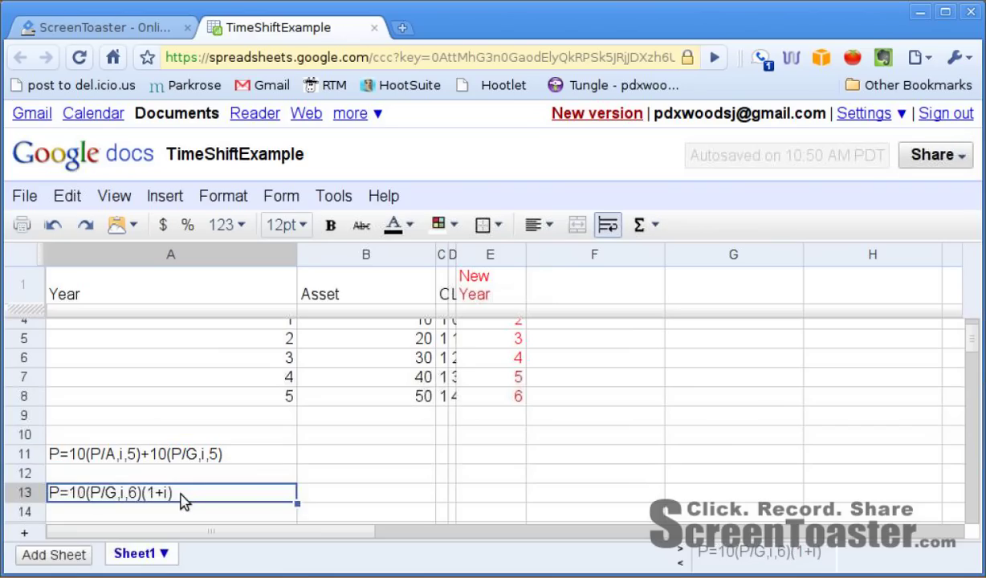